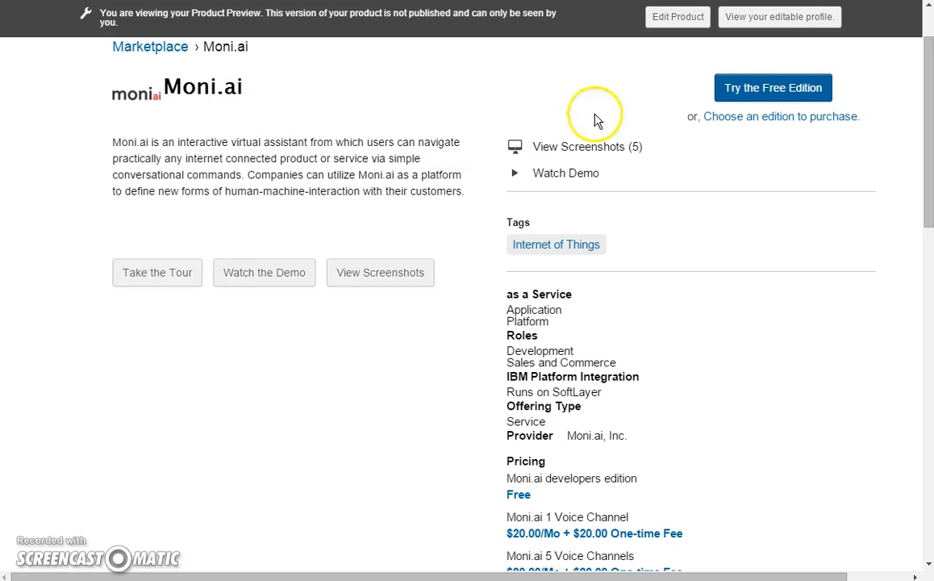
Start ordering the Moni.ai Free Edition from its marketplace page.
click(741, 93)
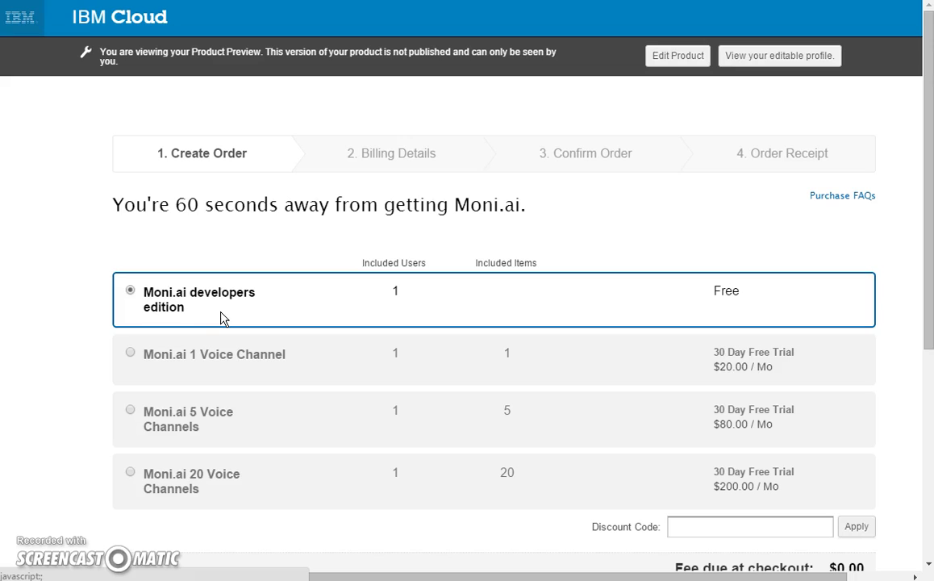
Keep the free developers edition plan at $0.00 and continue to order confirmation.
click(226, 318)
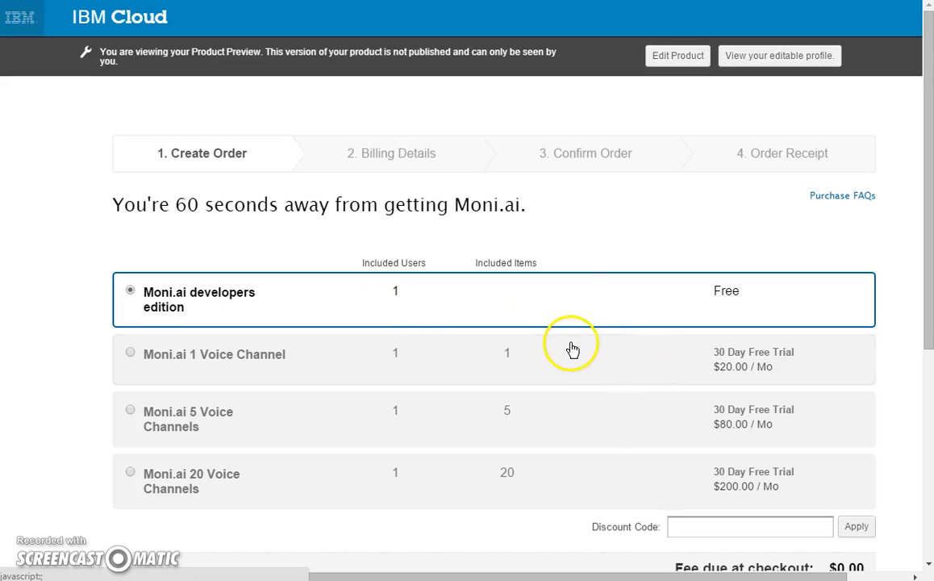
scroll(681, 379, down, 2)
click(842, 541)
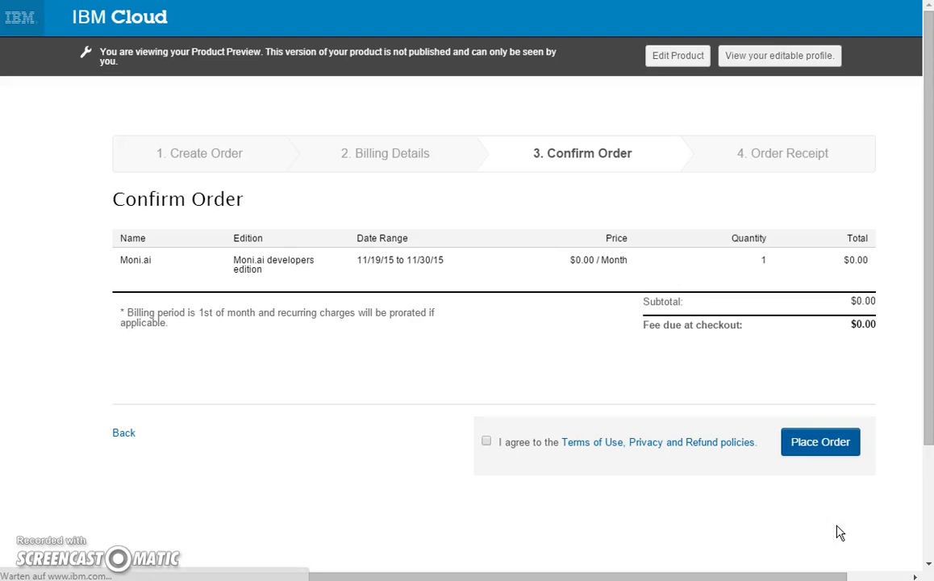
Agree to the Terms of Use and place the $0.00 Moni.ai developers edition order.
click(831, 450)
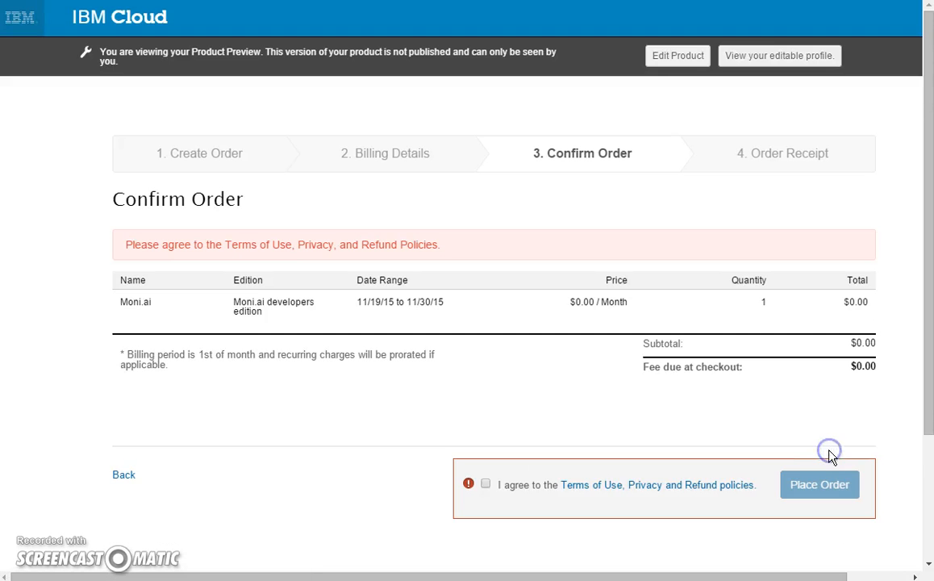
click(486, 484)
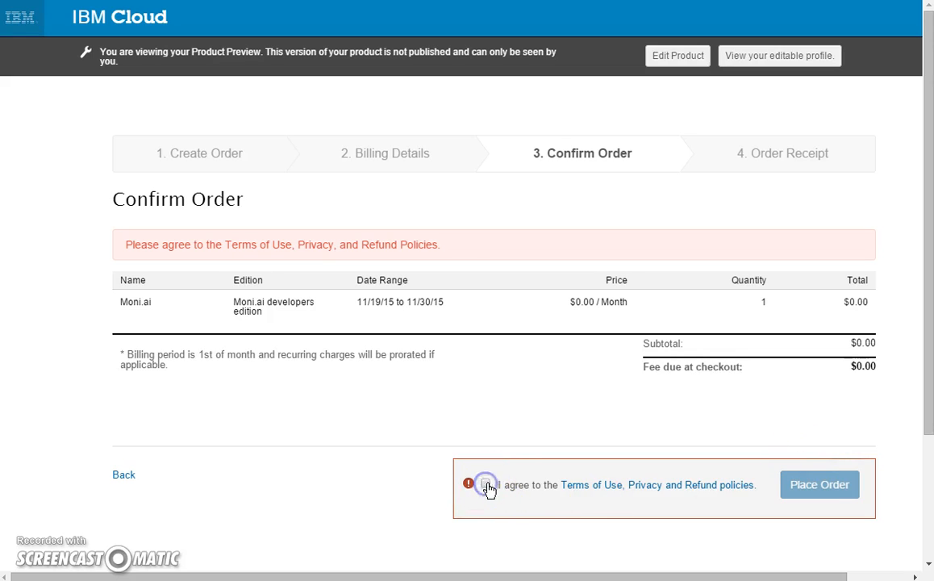
click(827, 488)
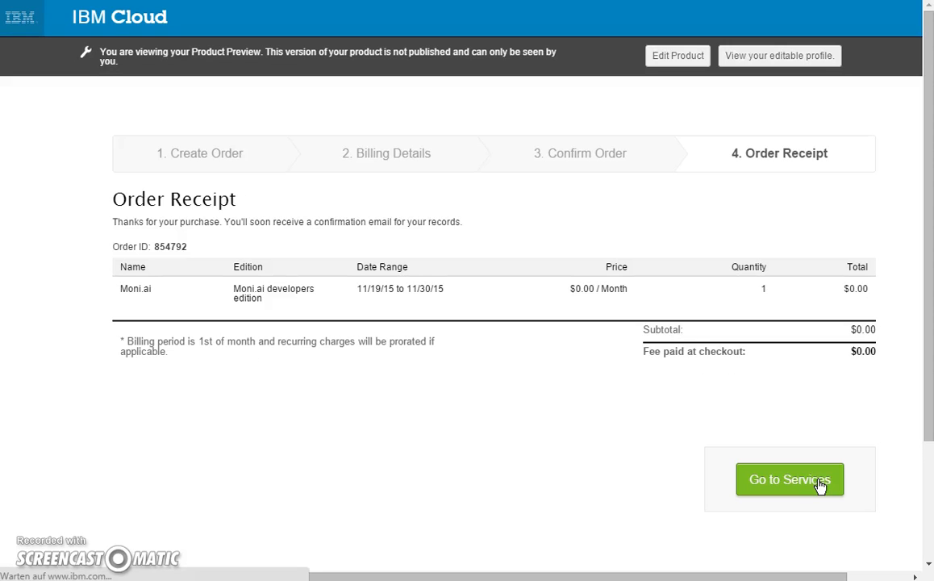
Go to Services and launch the Moni.ai tile under Applications.
click(816, 493)
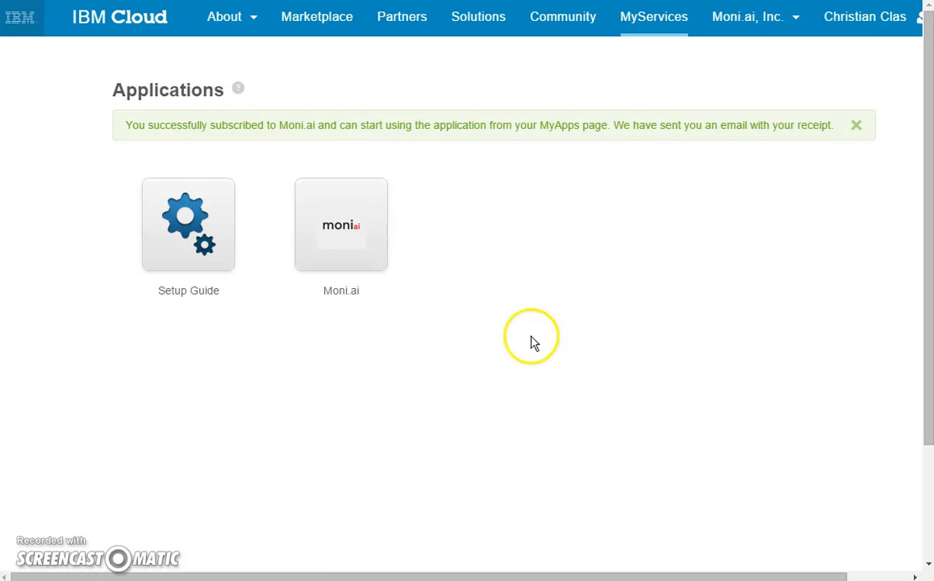
mouse_move(347, 304)
click(349, 248)
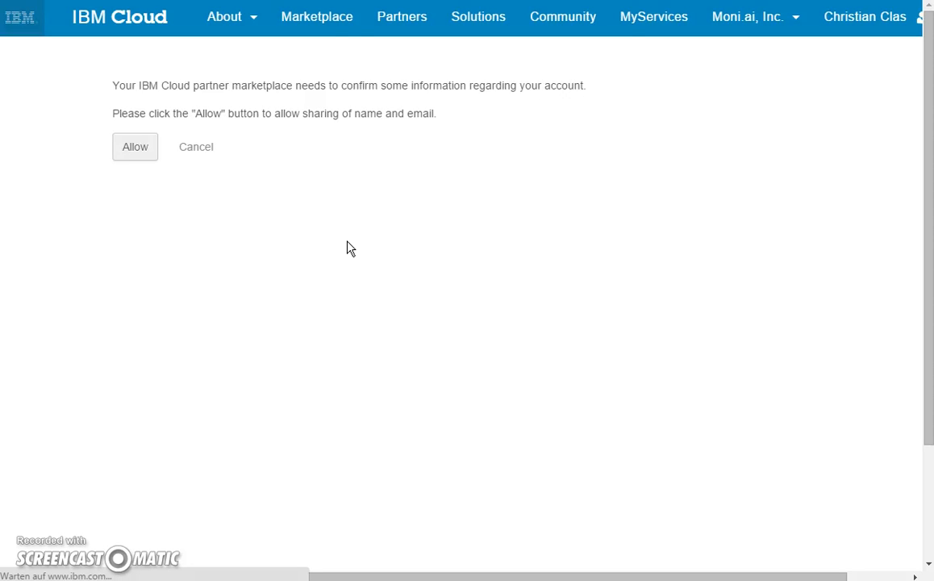
Allow sharing the account's name and email, then read the Build on Moni.ai deployment steps.
click(134, 151)
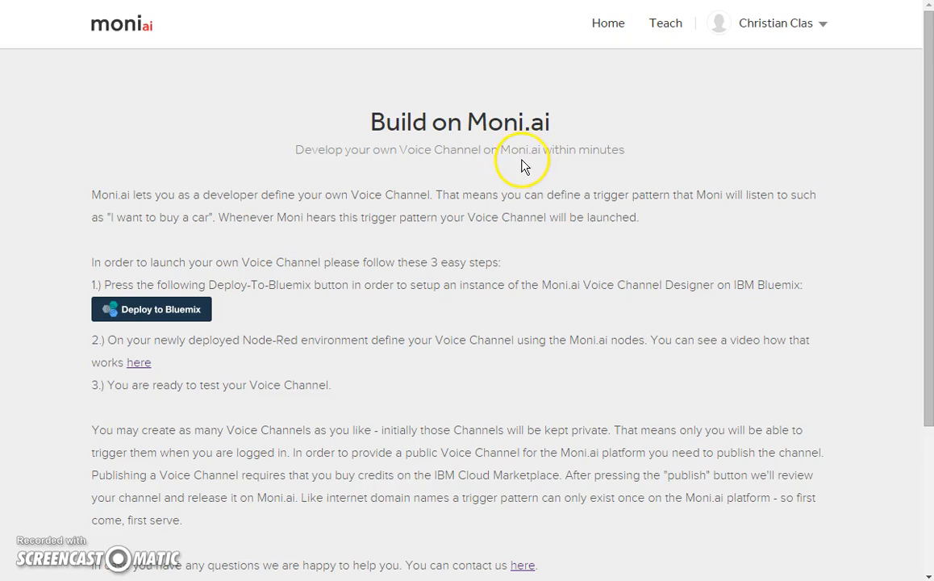
scroll(486, 172, down, 1)
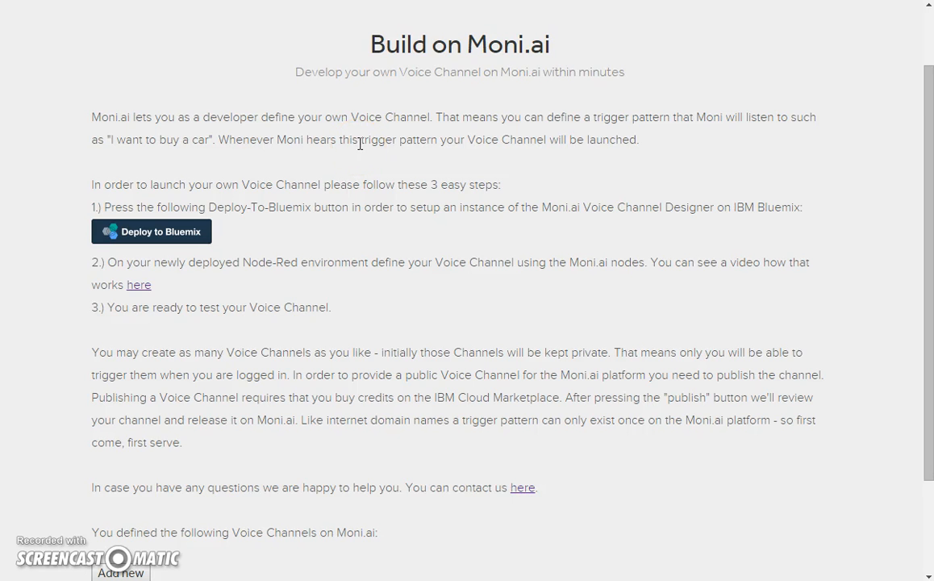
scroll(359, 144, down, 3)
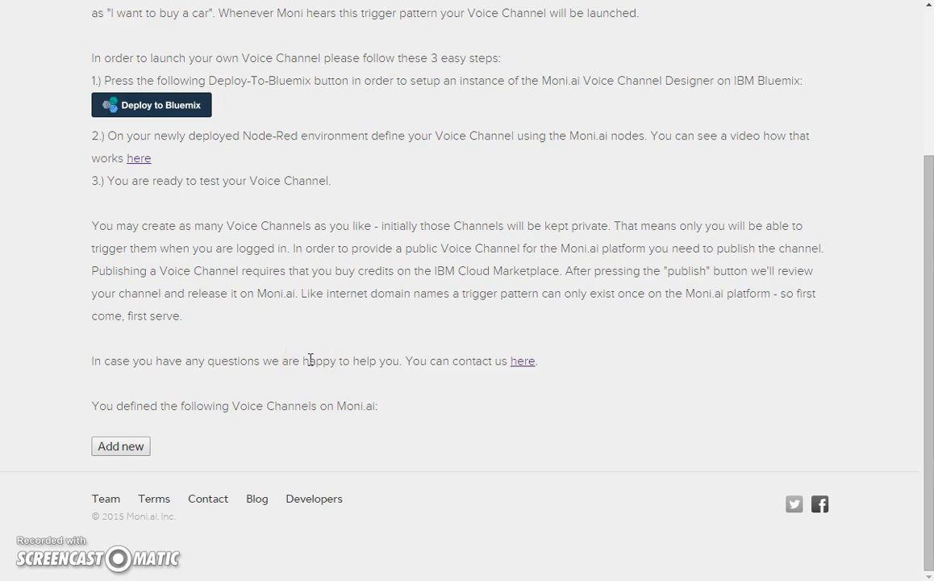
scroll(306, 359, up, 1)
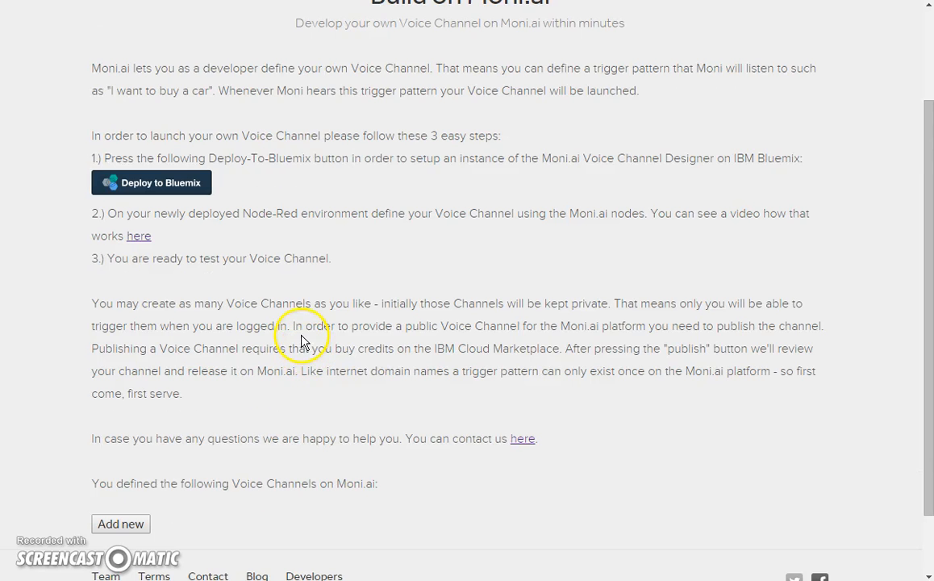
Deploy VOICE-CHANNEL-DESIGN to Bluemix as voice-channel-design-moniai-1752 in the dev space after logging in.
click(153, 192)
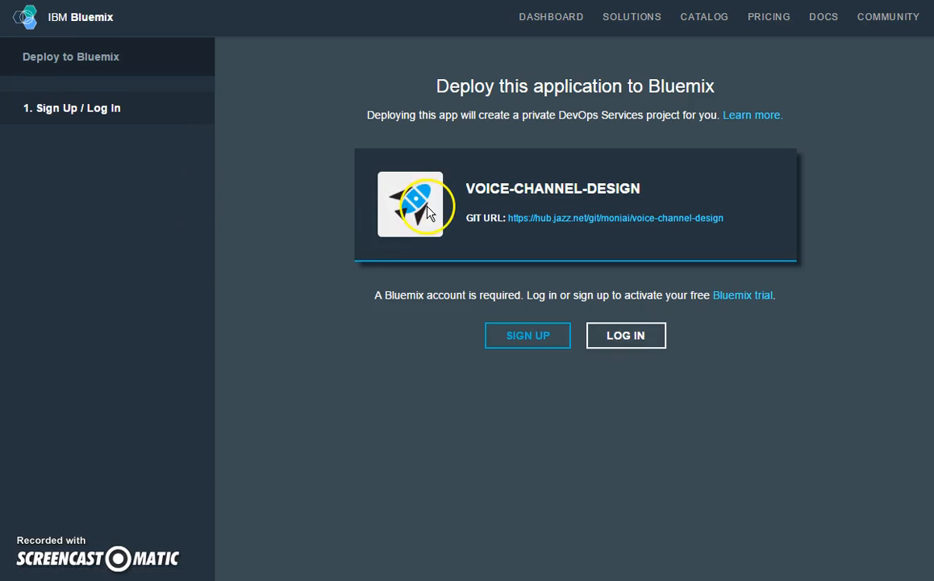
click(633, 345)
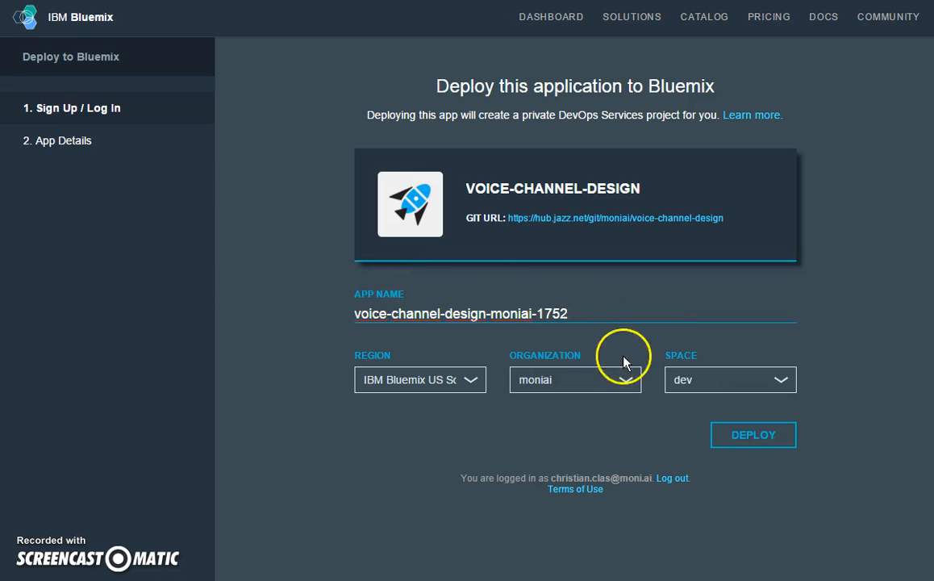
click(758, 440)
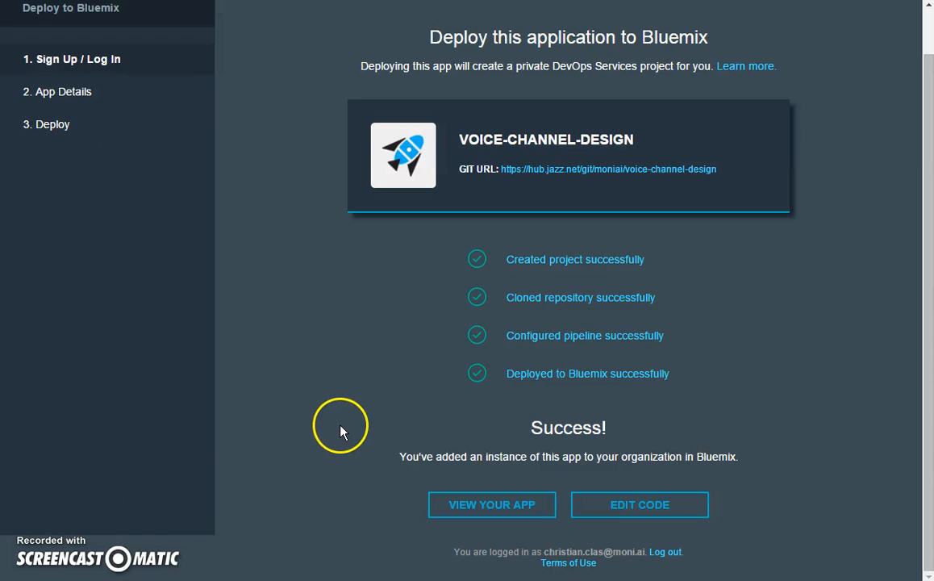
Open the deployed app and enter its Node-RED flow editor on an empty Sheet 1.
click(476, 506)
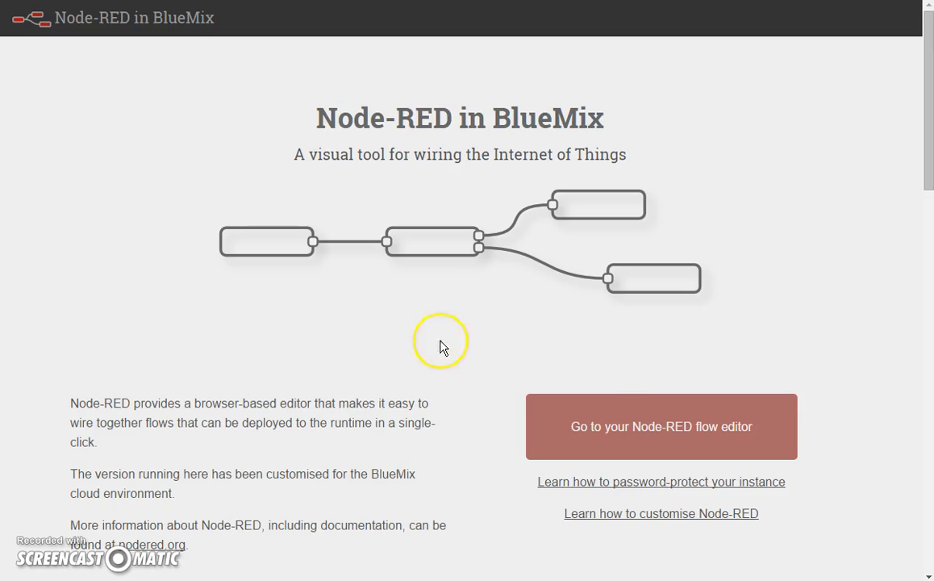
click(635, 442)
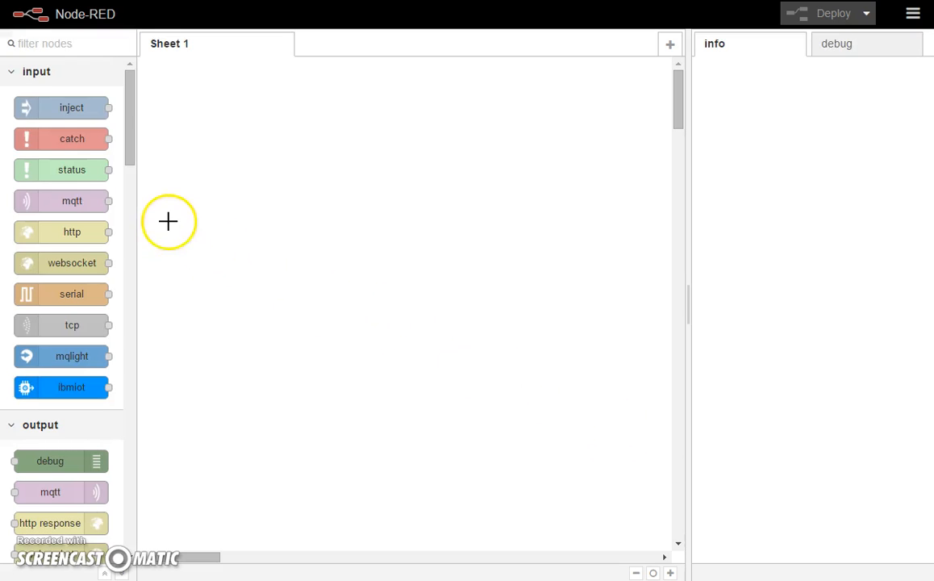
Place a Moni.ai in listener node on Sheet 1 and open its edit dialog.
scroll(68, 129, down, 2)
scroll(68, 133, down, 9)
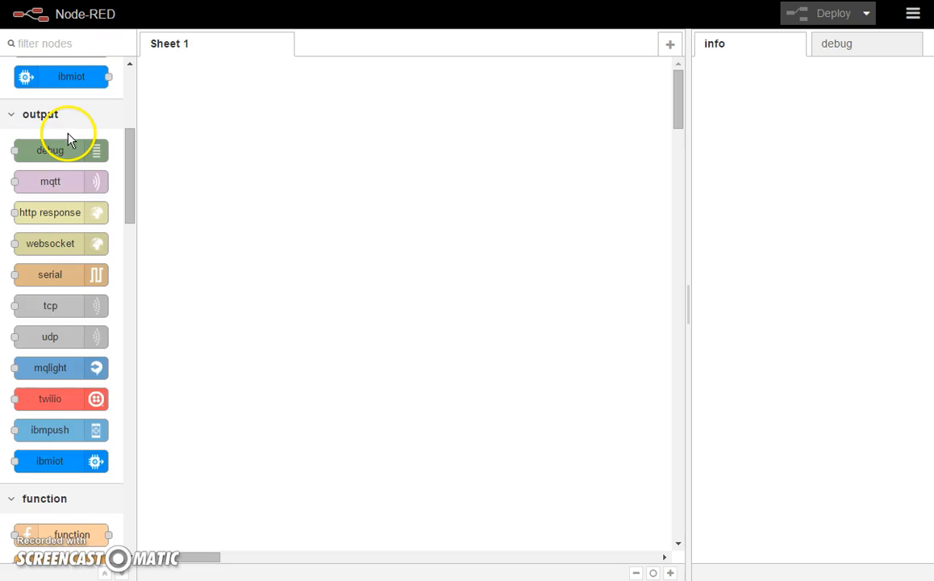
scroll(68, 133, down, 4)
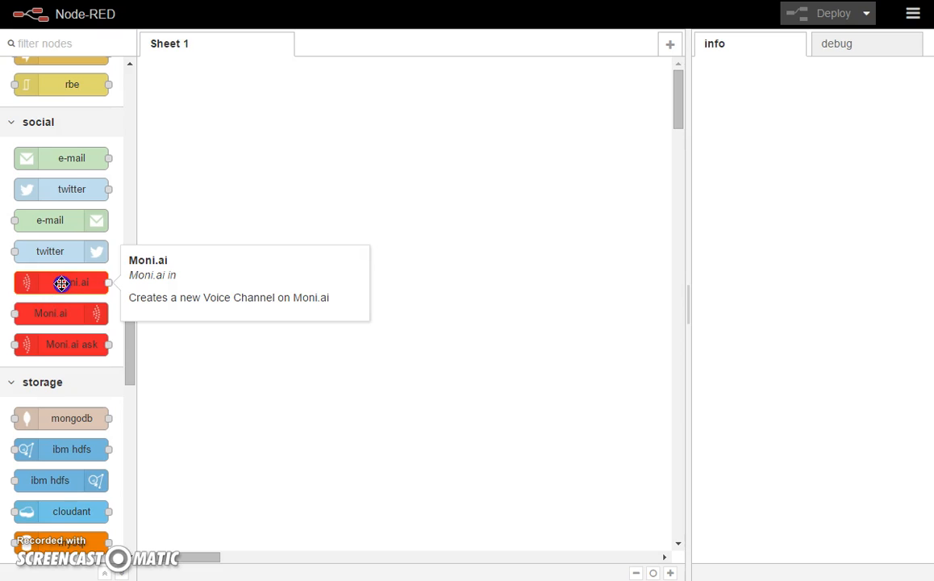
drag(61, 283, 250, 169)
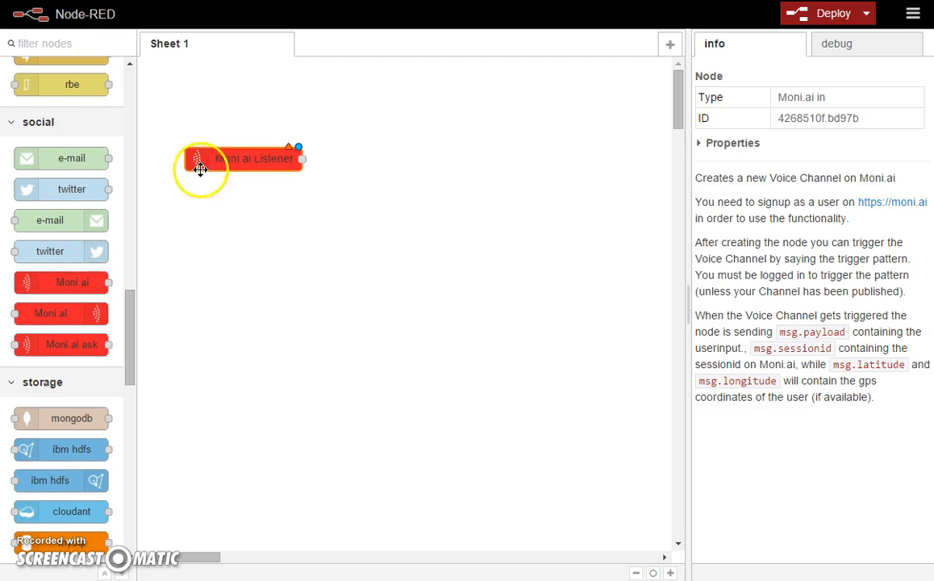
double_click(227, 160)
click(427, 176)
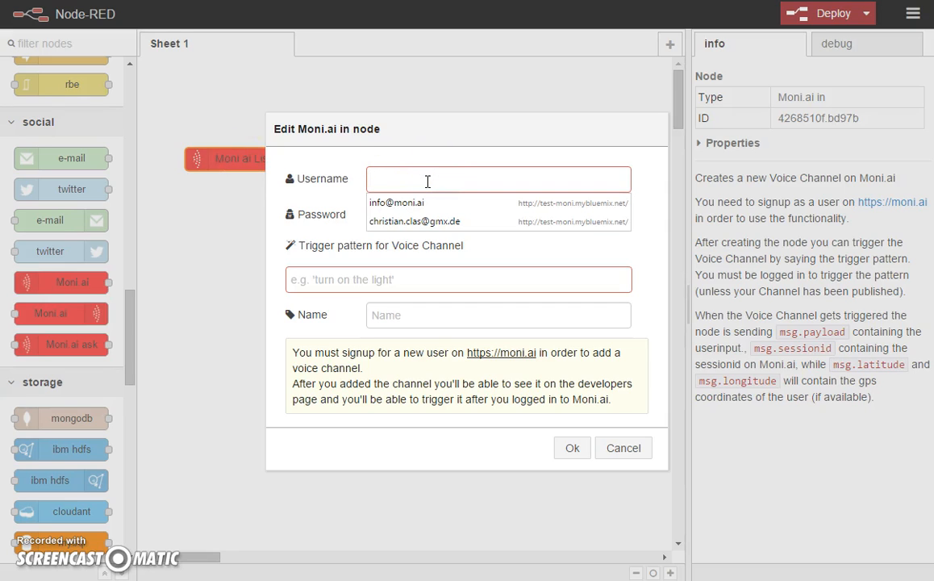
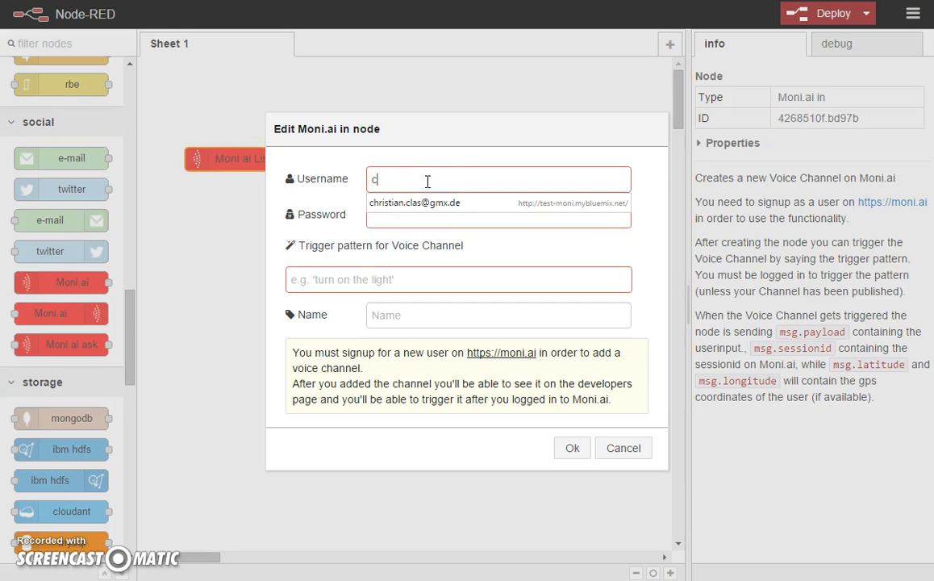
Give the listener the account email and password, trigger 'I want to buy a car', name 'car'; save the password.
key(Tab)
text(password1)
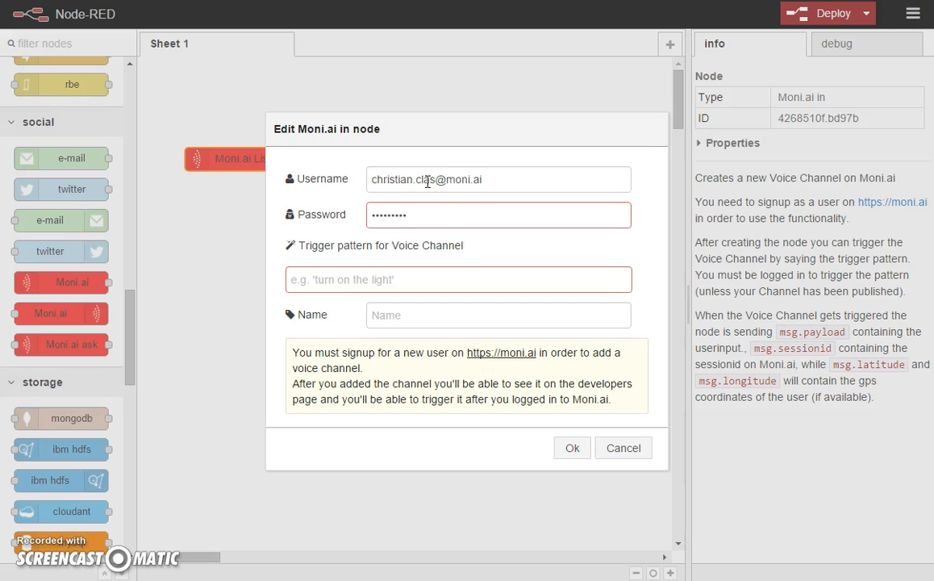
click(386, 278)
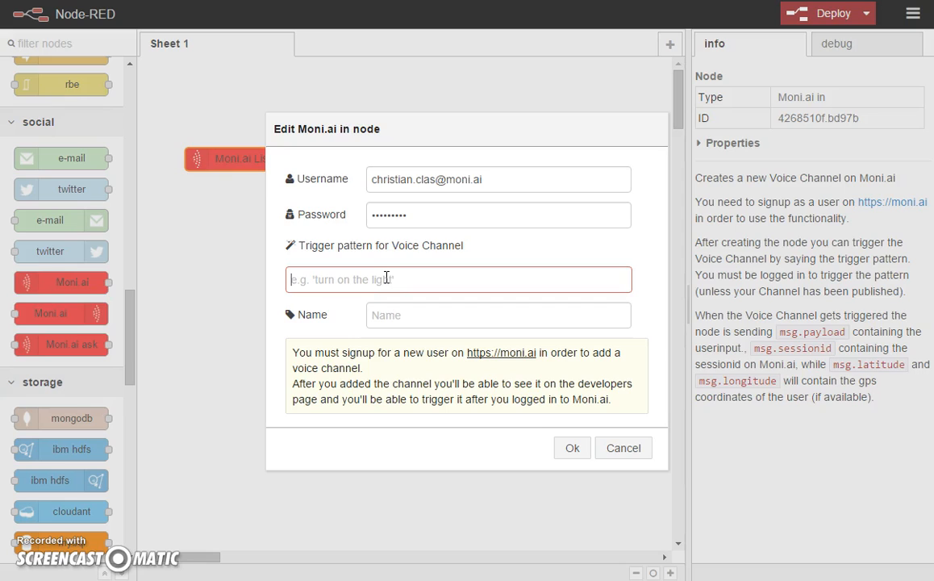
text(I want to buy a car)
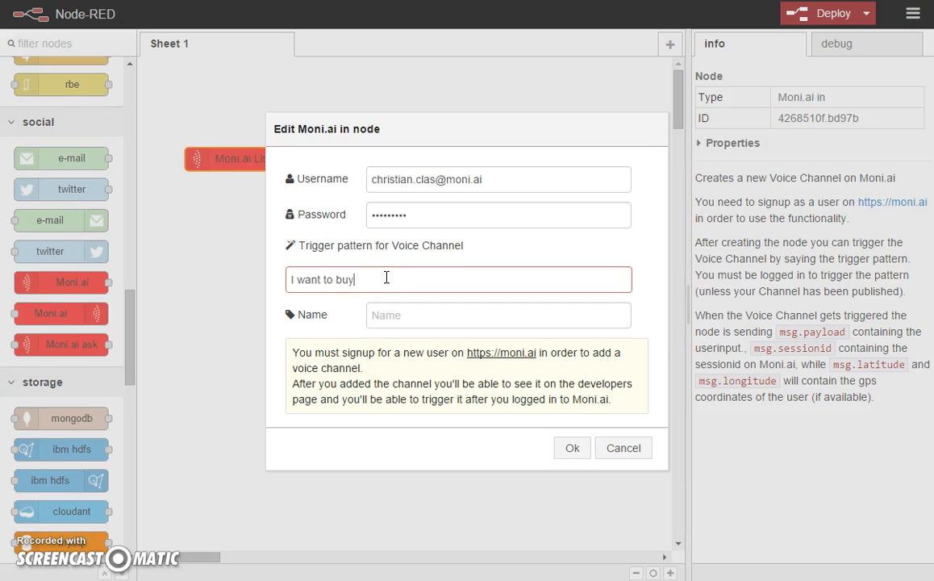
click(411, 306)
text(car)
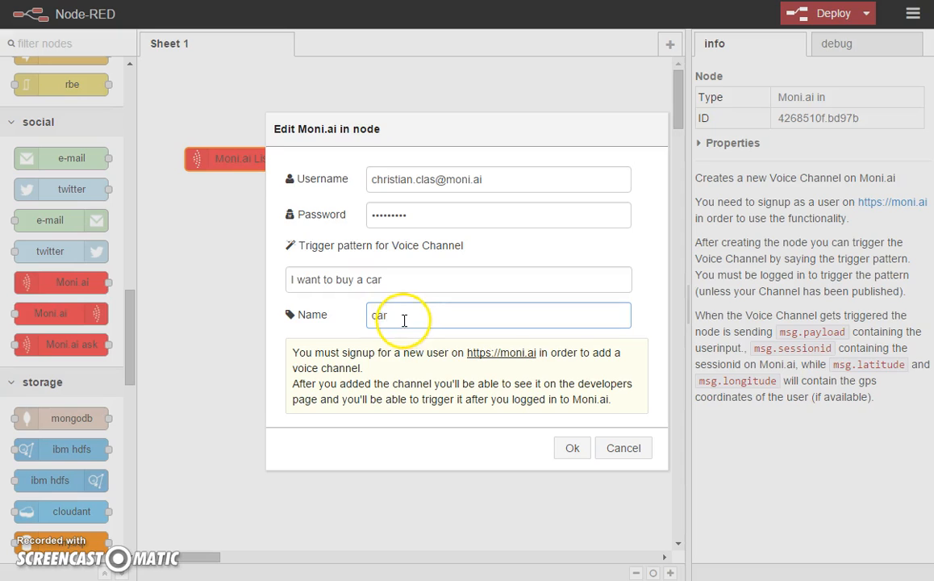
click(572, 450)
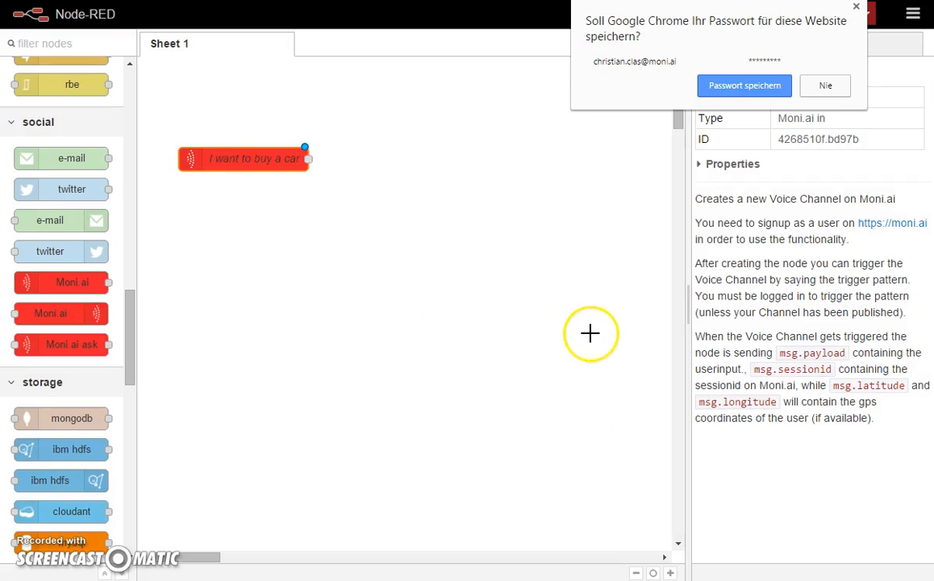
click(736, 83)
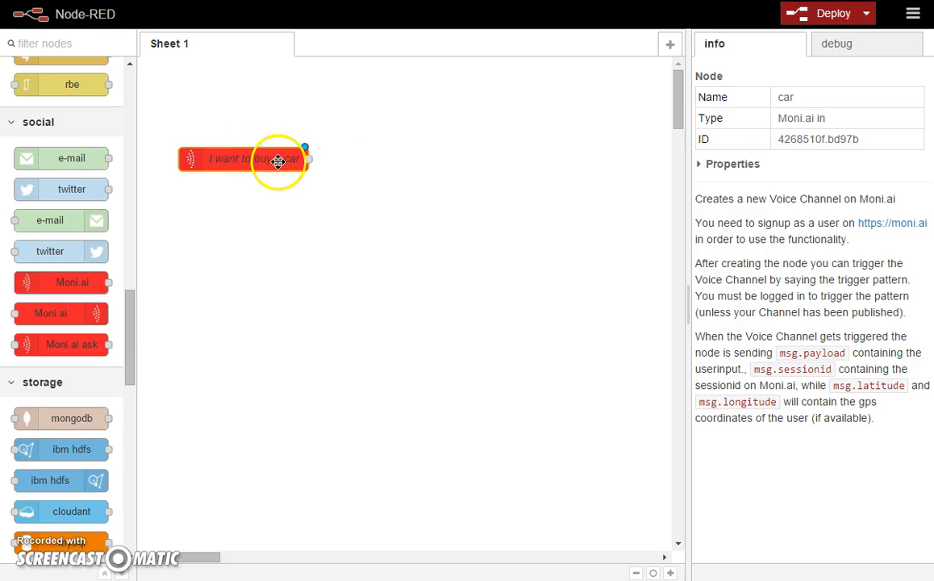
Add a Moni.ai ask node below the listener and wire the listener's output to it.
drag(88, 341, 338, 246)
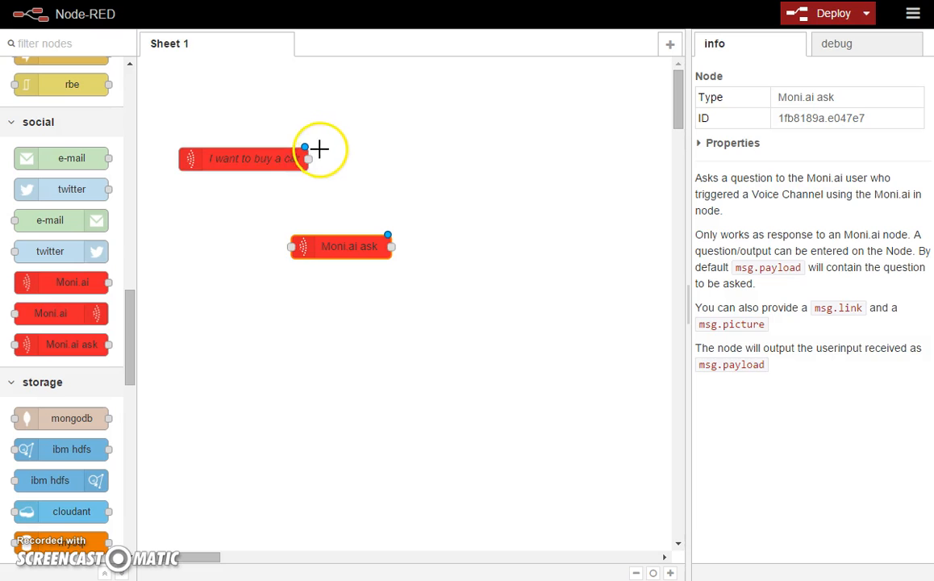
drag(307, 158, 291, 244)
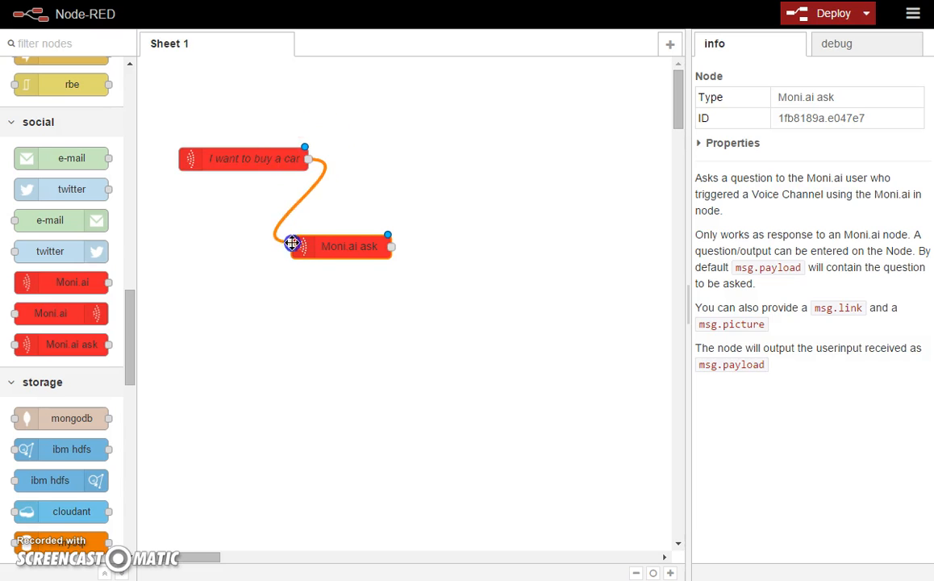
double_click(338, 251)
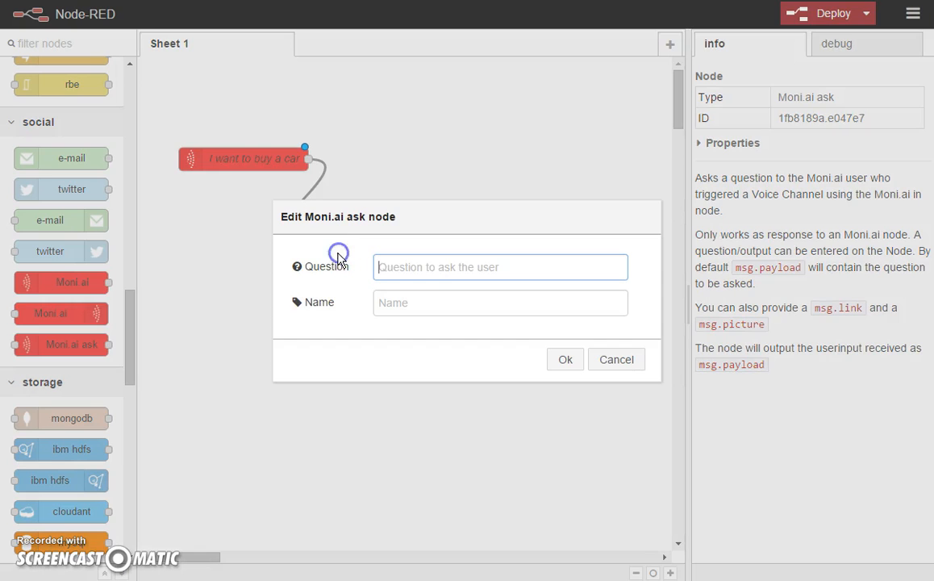
Set the ask node's question to 'What type of car do you want' and name it 'type'.
click(420, 267)
text(What type of car)
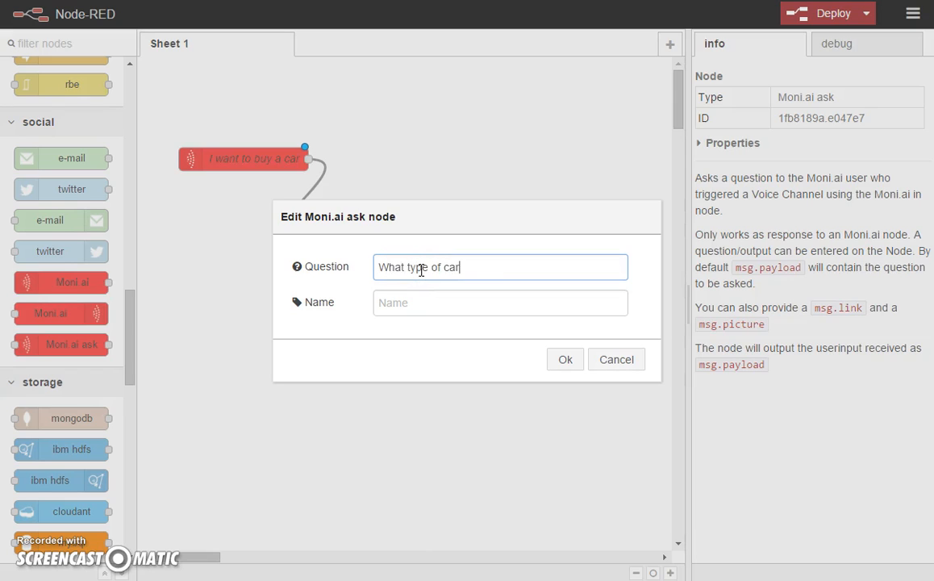
text( do you want?)
click(430, 309)
click(435, 307)
text(type)
click(564, 359)
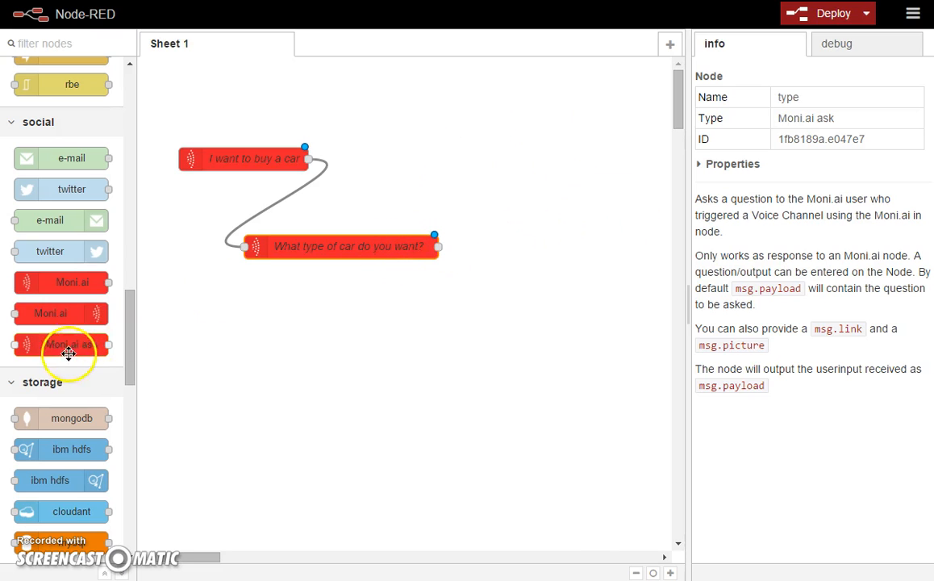
Add a Moni.ai out node to the canvas and wire the ask node into it.
mouse_move(72, 313)
drag(72, 313, 472, 326)
drag(440, 248, 399, 326)
Set the out node's reply to 'ok, the price for the {{{payload}}} is $ xxx' and name it 'ouptut'.
double_click(469, 327)
click(396, 244)
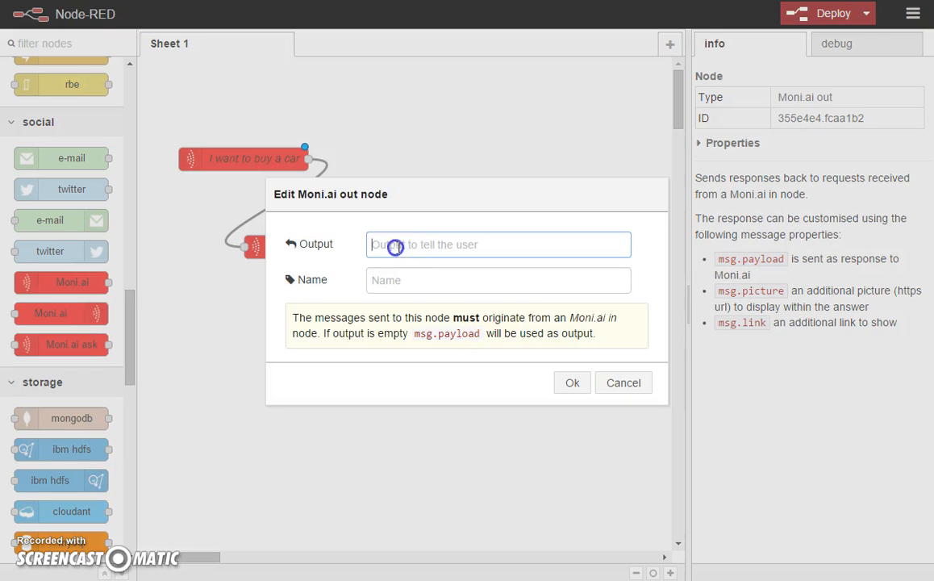
text(ok, the price for the {{{)
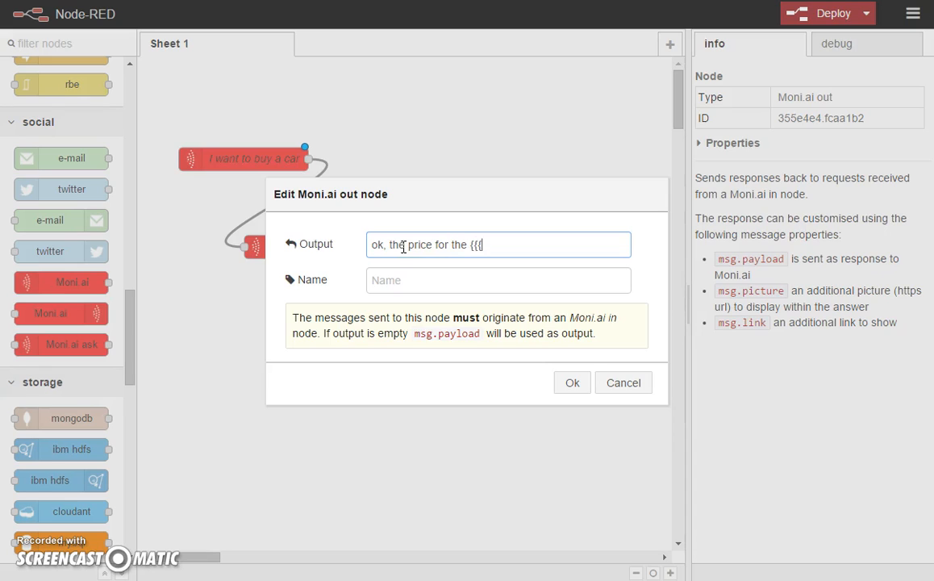
text(payload}}} is xxx)
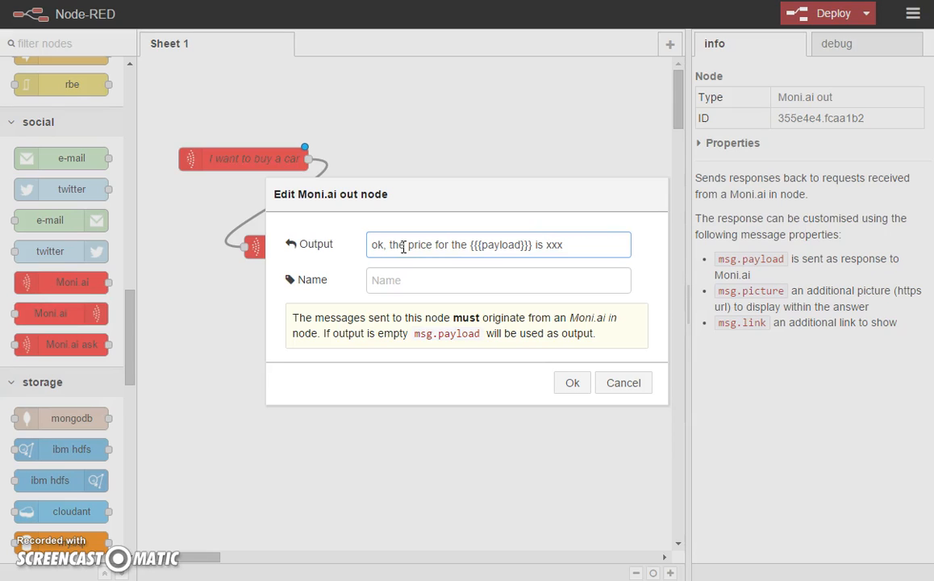
text($)
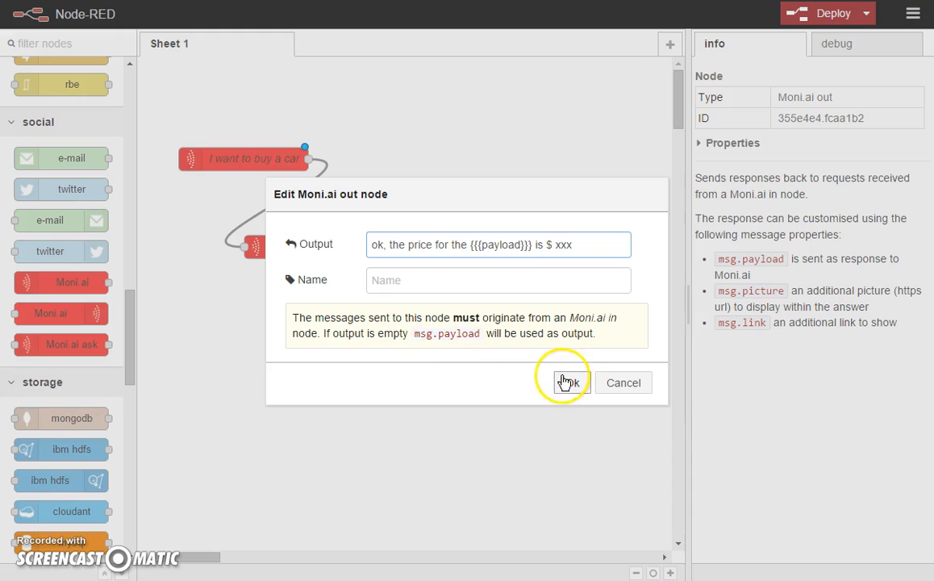
click(440, 287)
text(ouptut)
click(572, 382)
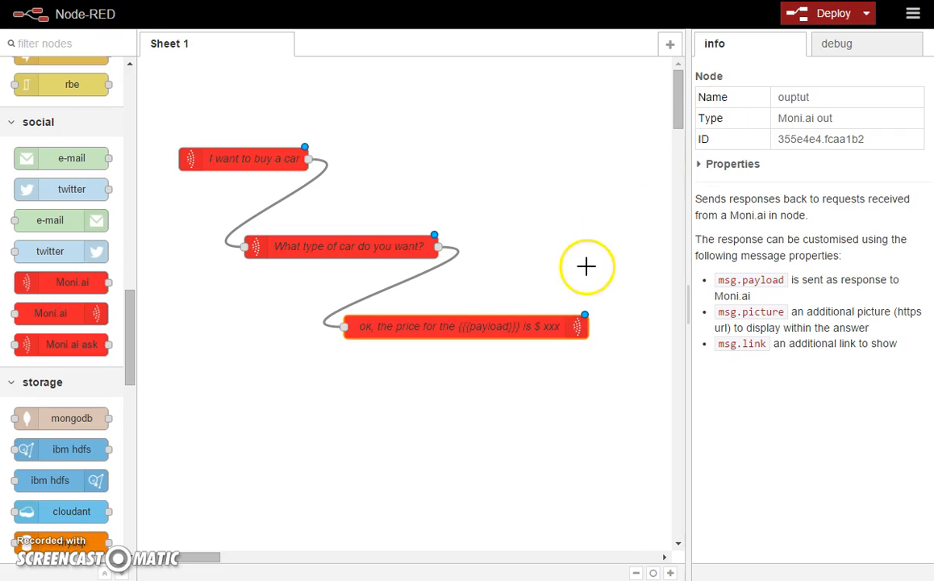
Deploy the voice channel flow and deselect the nodes on the canvas.
click(829, 24)
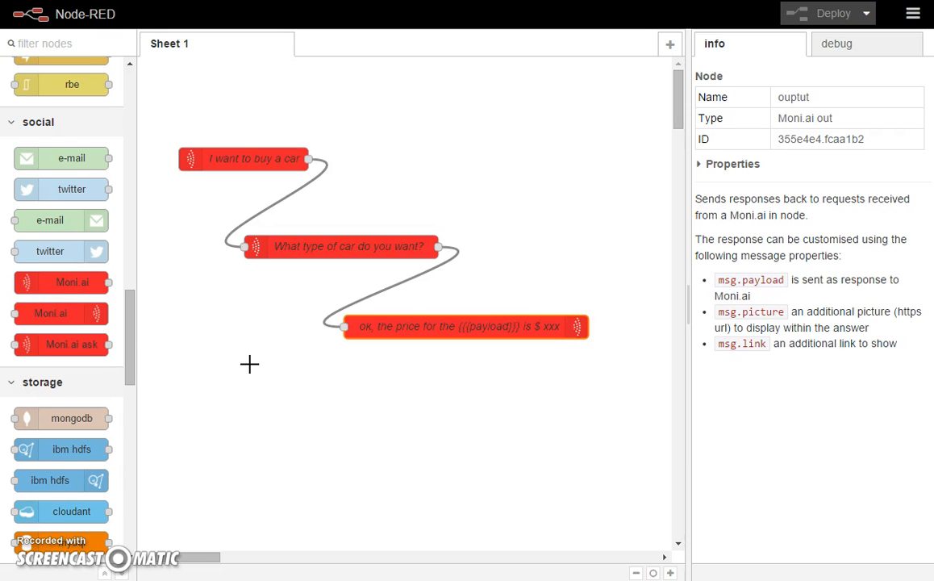
click(249, 364)
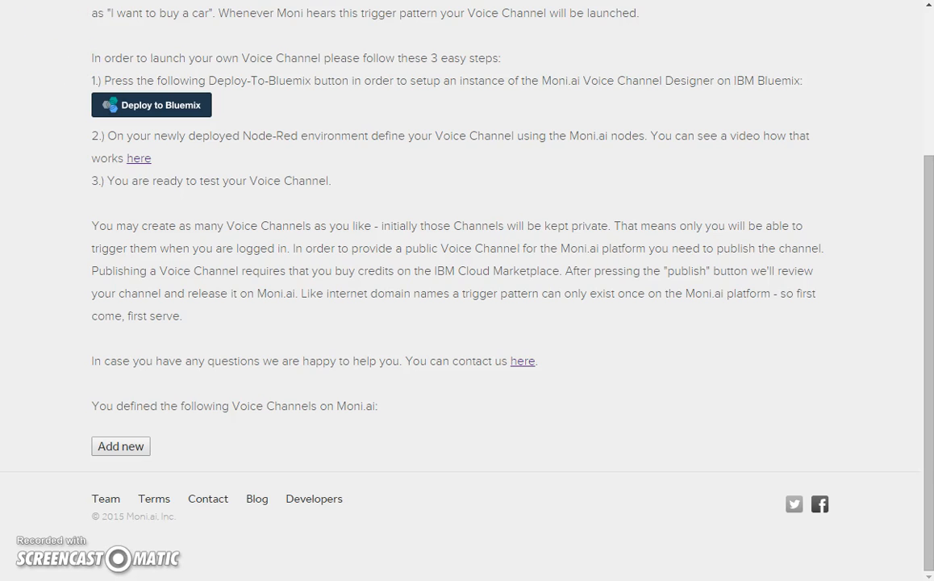
Reload the Build on Moni.ai page with F5 and scroll down to the Voice Channels list.
key(F5)
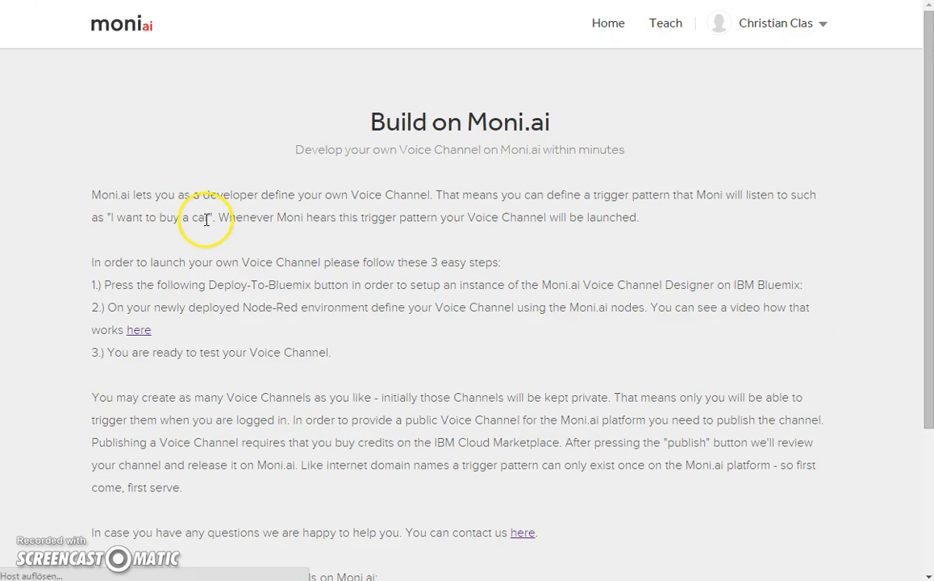
scroll(207, 219, down, 3)
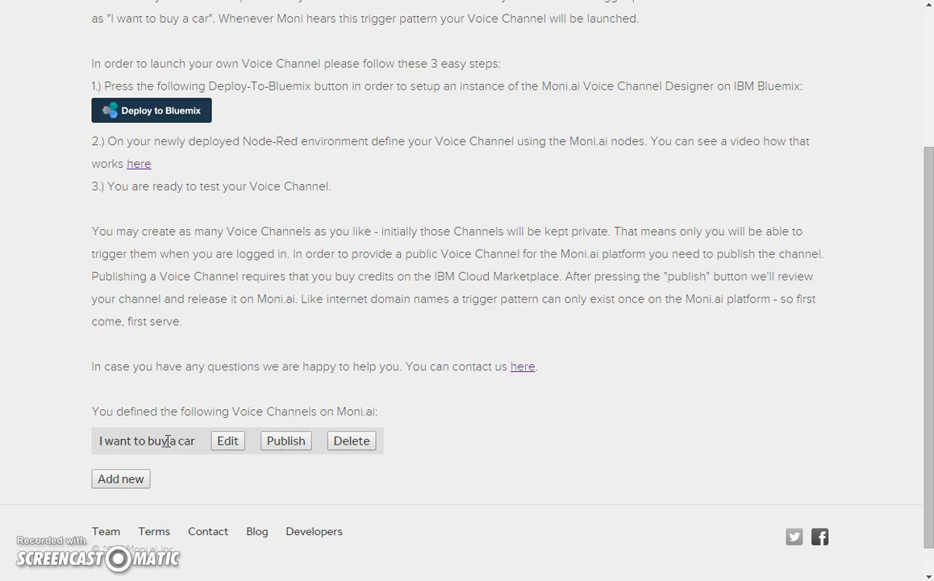
click(282, 445)
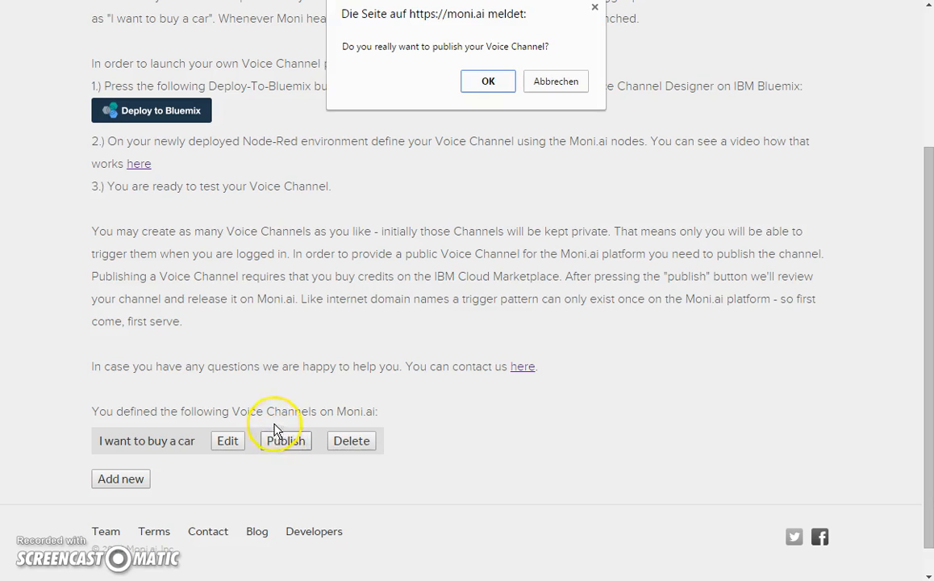
click(488, 81)
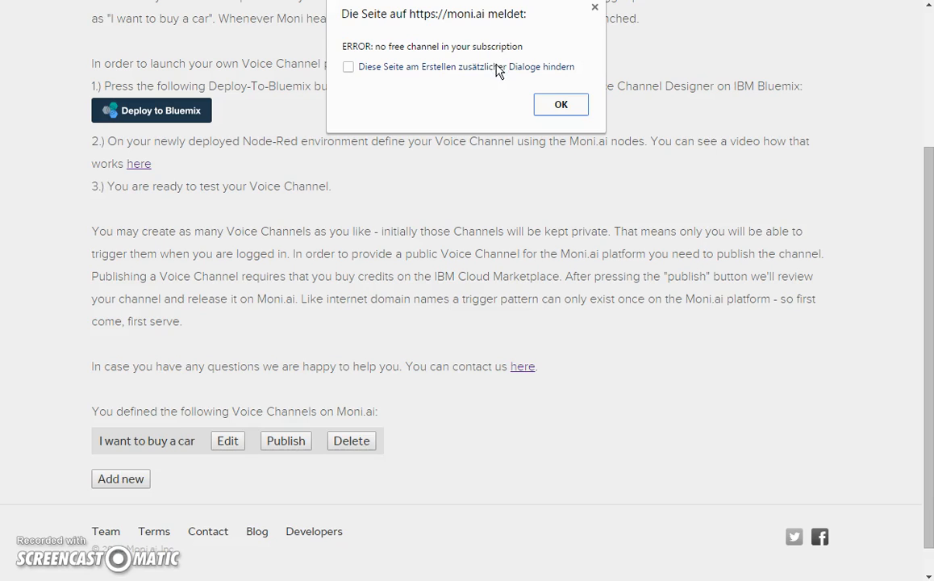
click(573, 113)
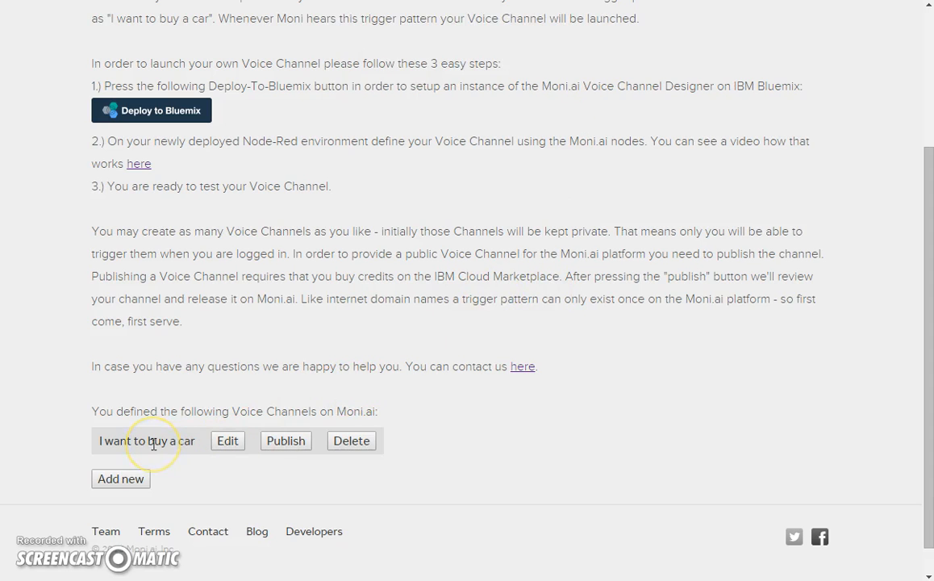
scroll(153, 443, up, 3)
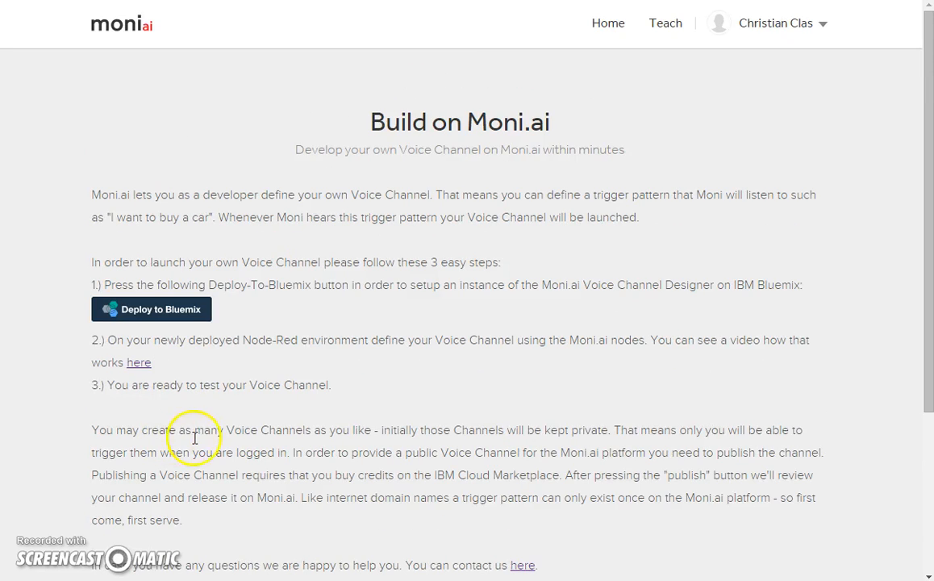
Send 'I want to buy a car' to Moni from the Home page chat box.
click(607, 29)
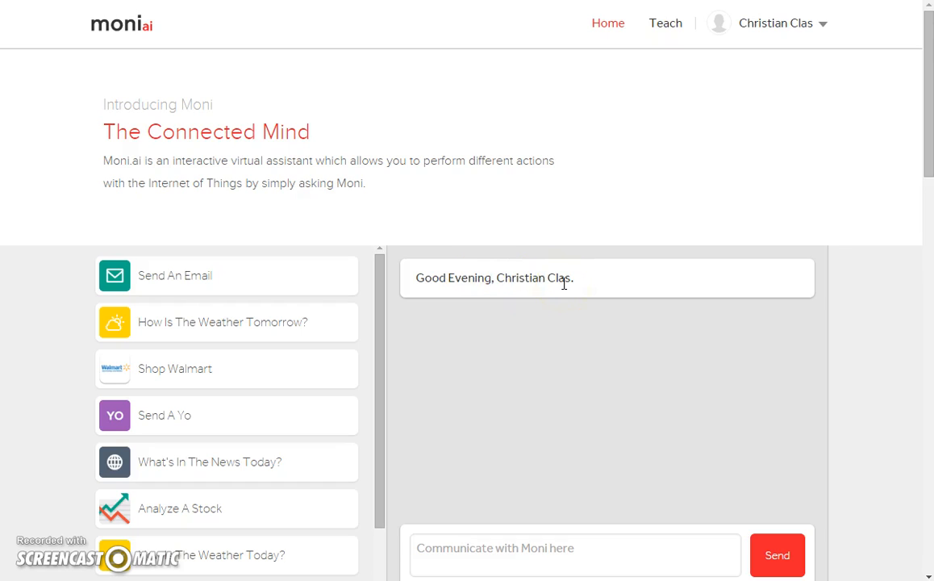
scroll(563, 283, down, 1)
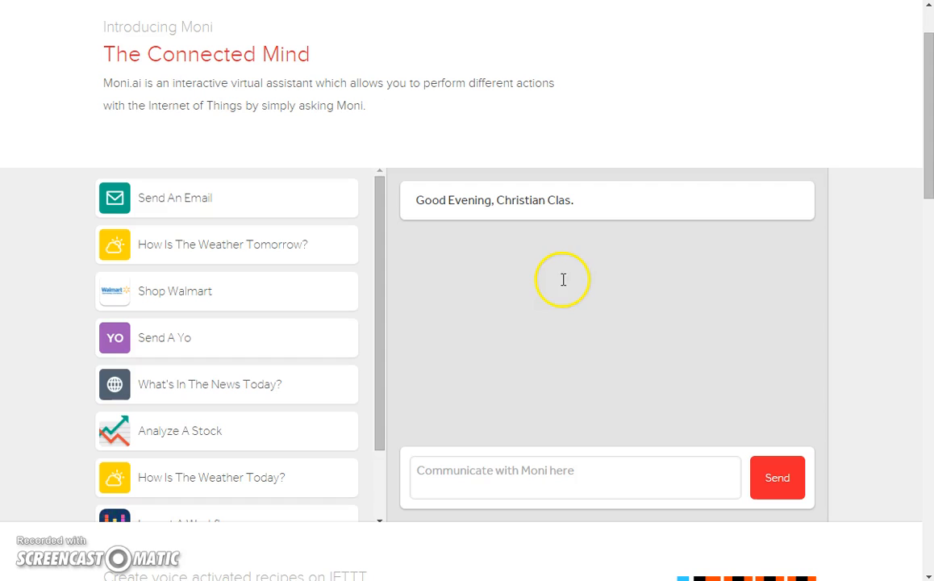
click(481, 469)
text(I want to buy a car)
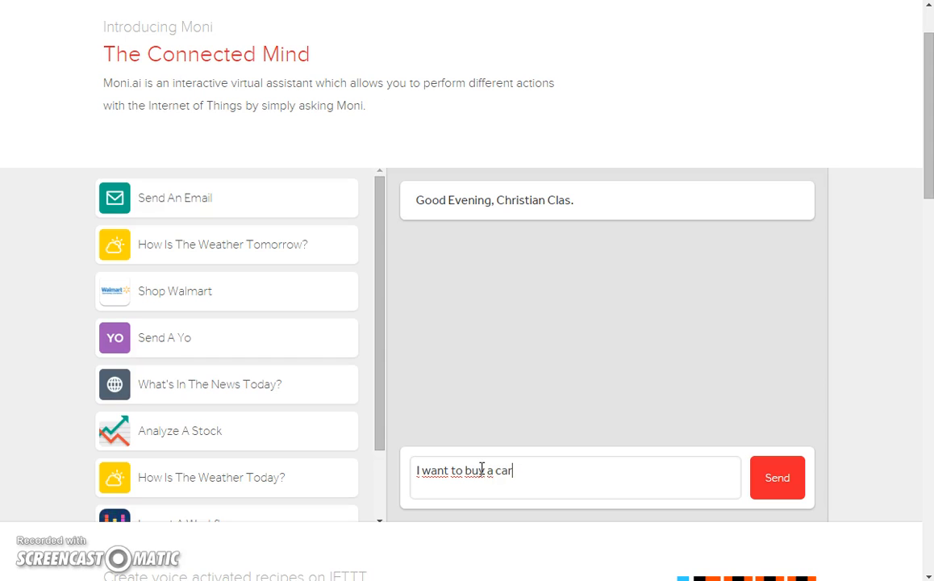
key(Return)
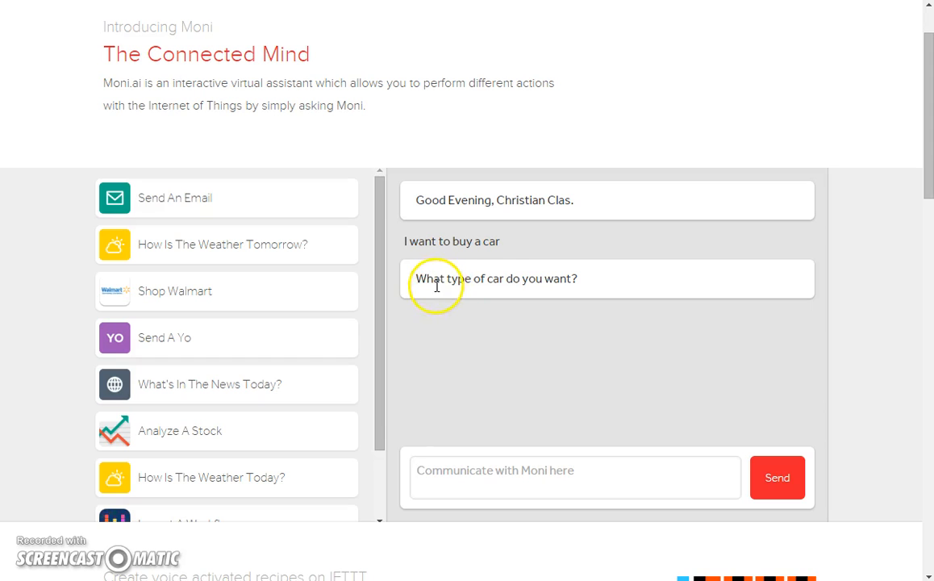
Reply 'a VW' to Moni's car-type question, then scroll back to the top of the page.
click(496, 475)
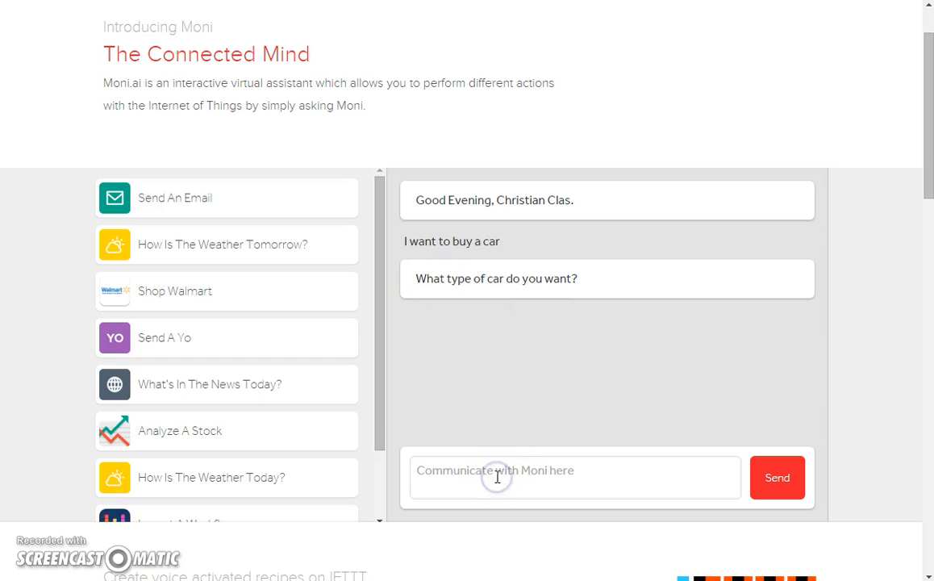
text(a VW)
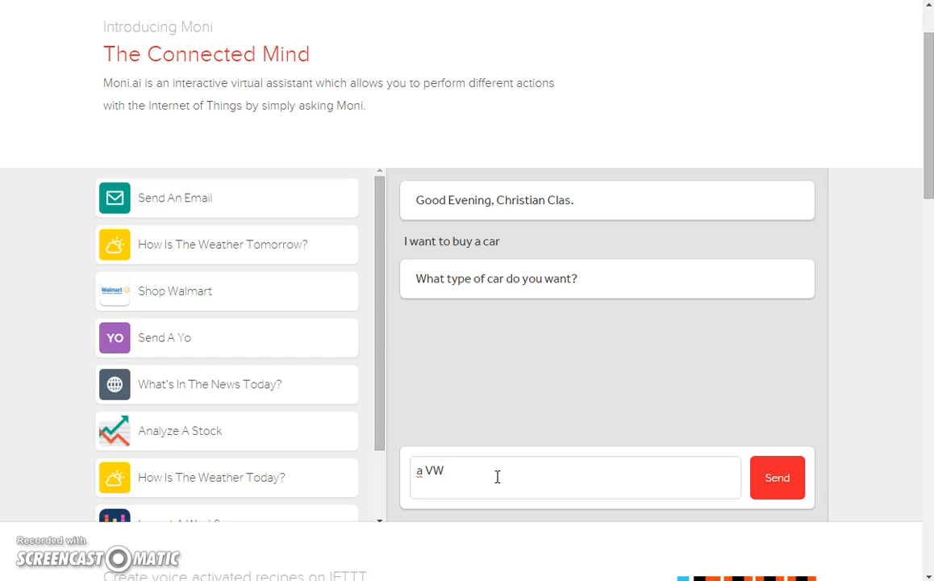
key(Return)
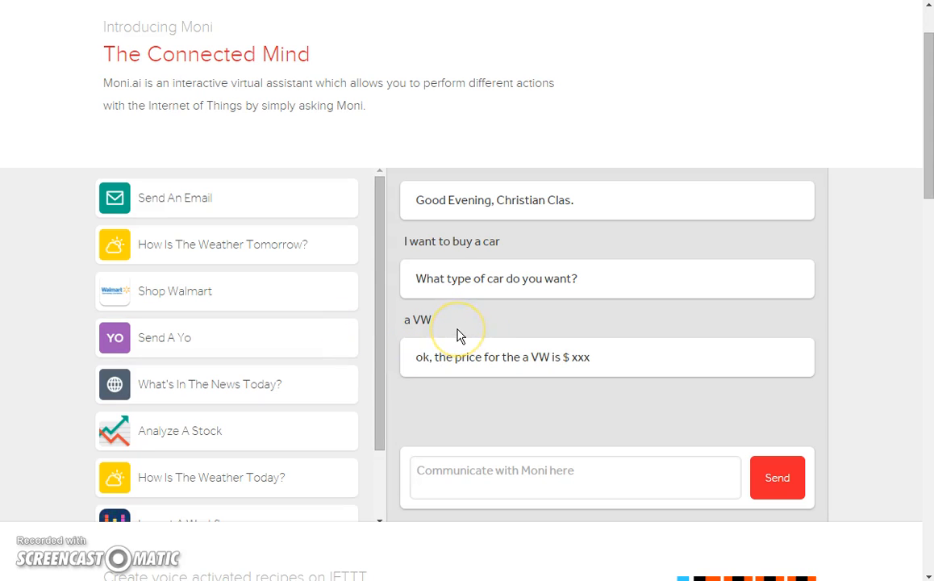
scroll(458, 335, down, 1)
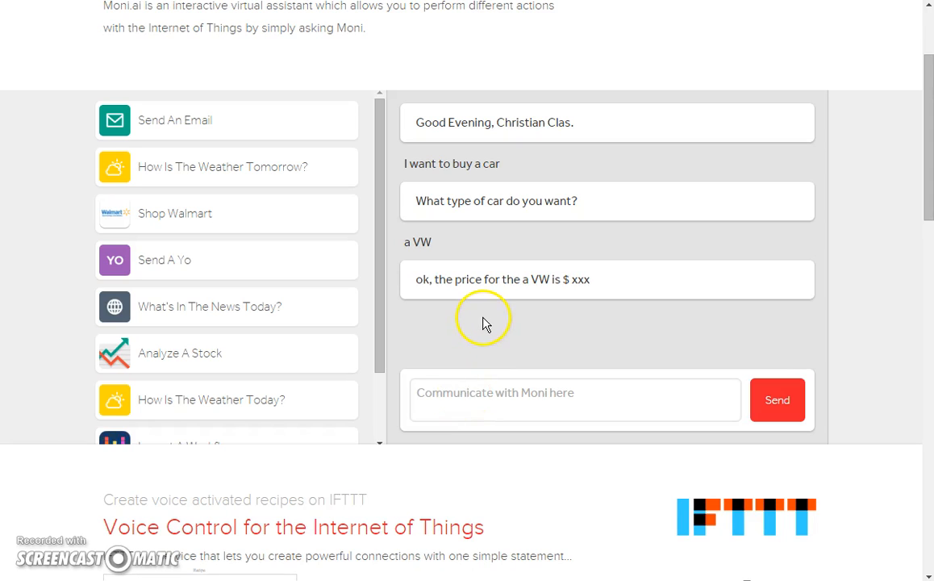
scroll(484, 322, up, 1)
scroll(482, 322, up, 1)
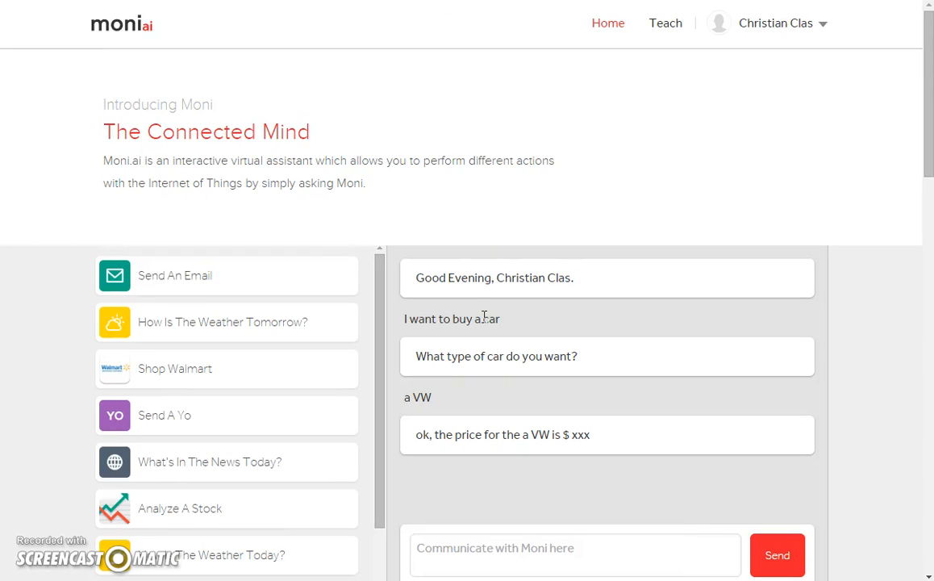